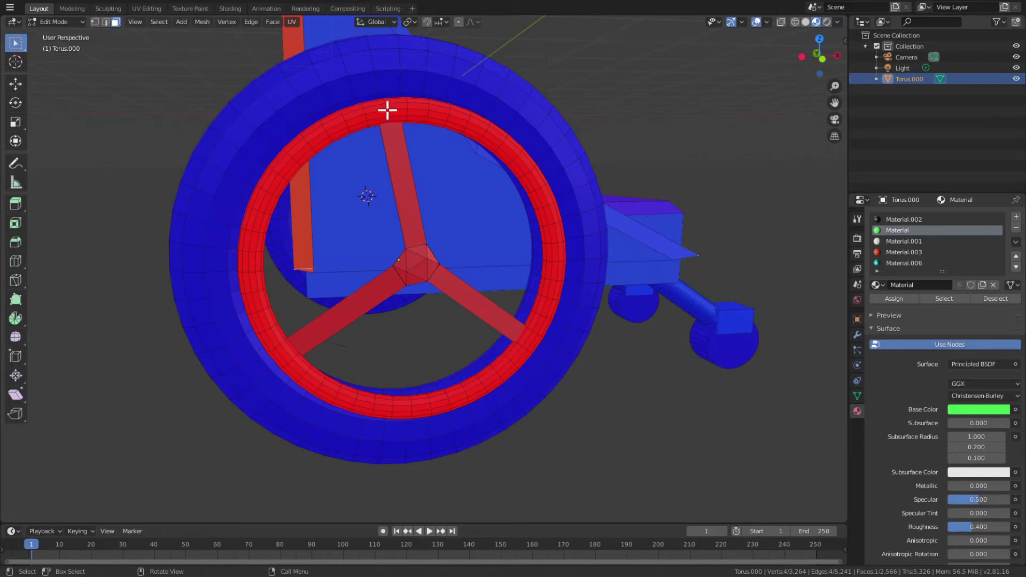
Step: Orbit out to see the wheelchair and select one face on the red inner wheel ring
mouse_move(387, 110)
middle_down()
mouse_move(307, 126)
mouse_move(322, 132)
mouse_move(369, 112)
middle_up()
scroll(264, 120, down, 3)
scroll(268, 119, down, 2)
scroll(369, 112, up, 2)
scroll(371, 110, up, 3)
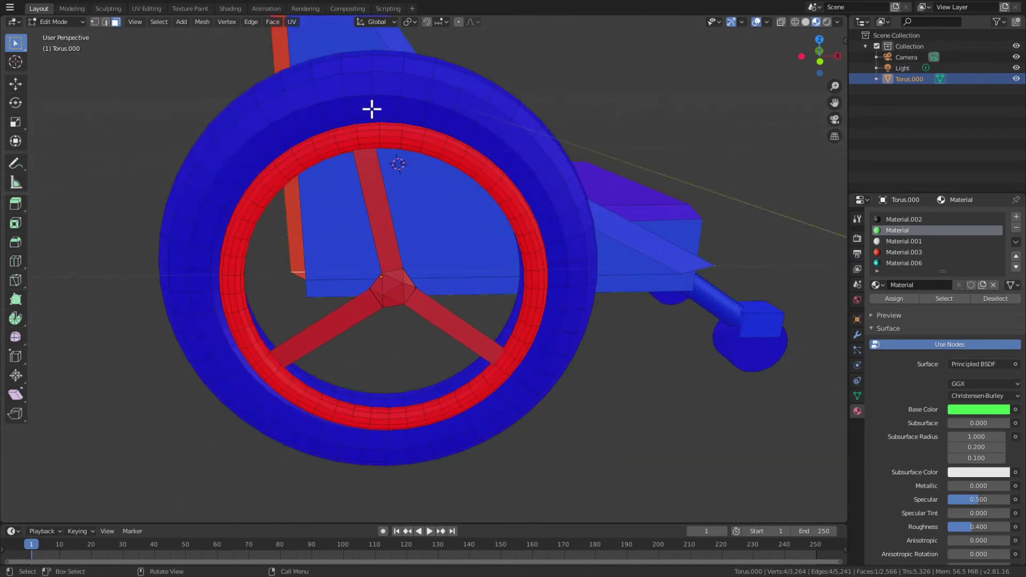
click(395, 137)
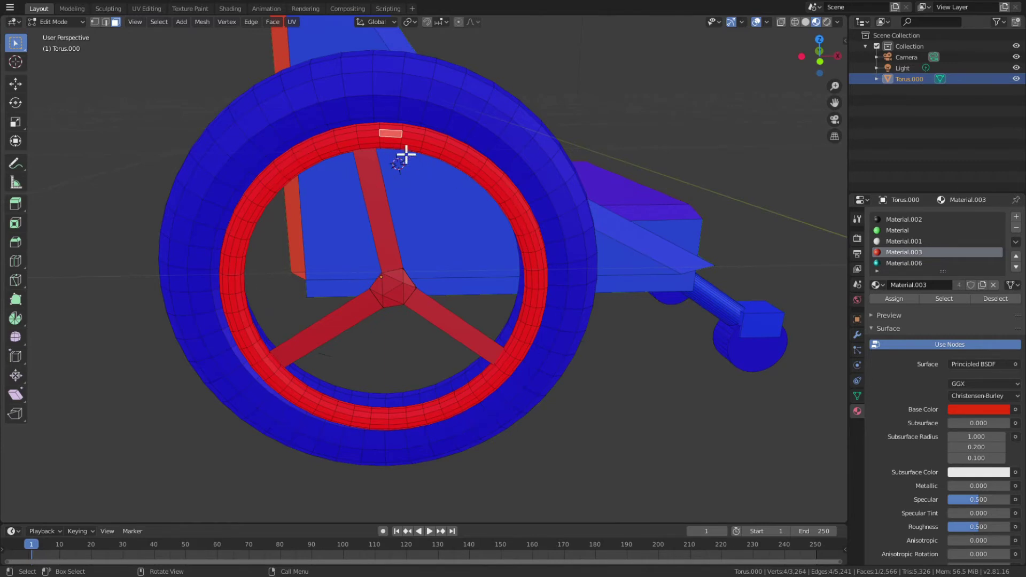
Step: Select all faces linked to that ring face with L, then bring up the Mesh menu
key(l)
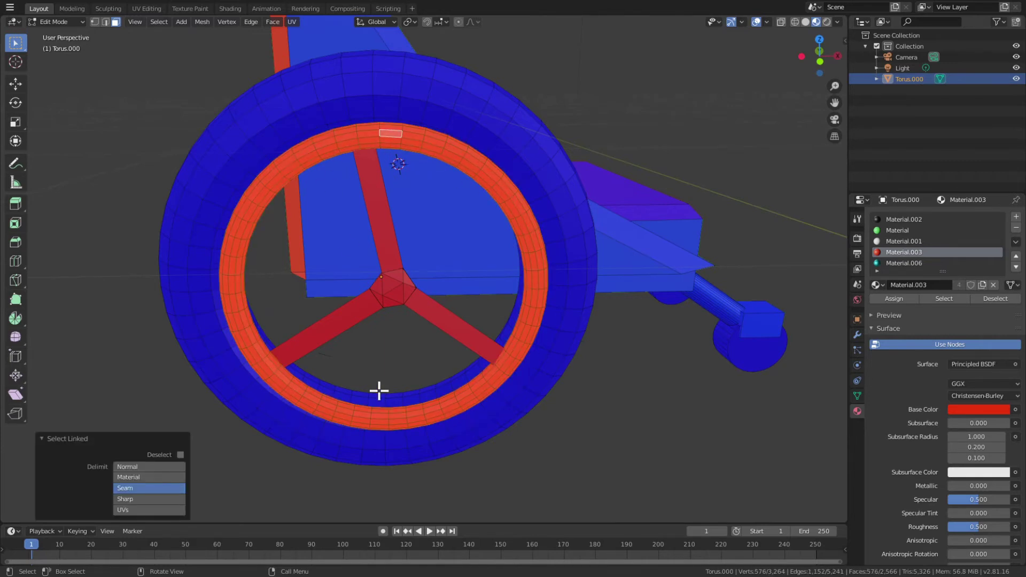
click(202, 22)
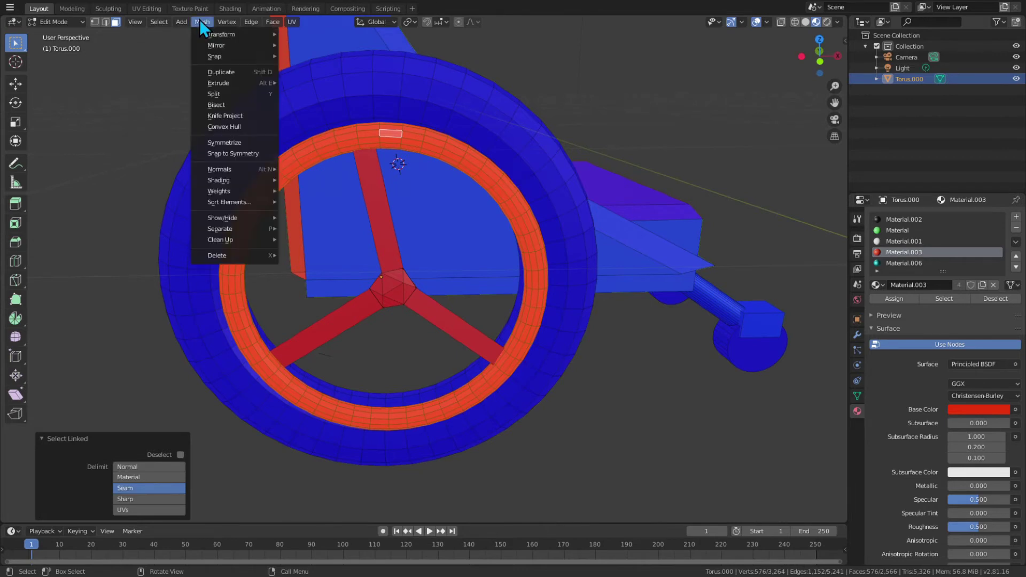
mouse_move(218, 169)
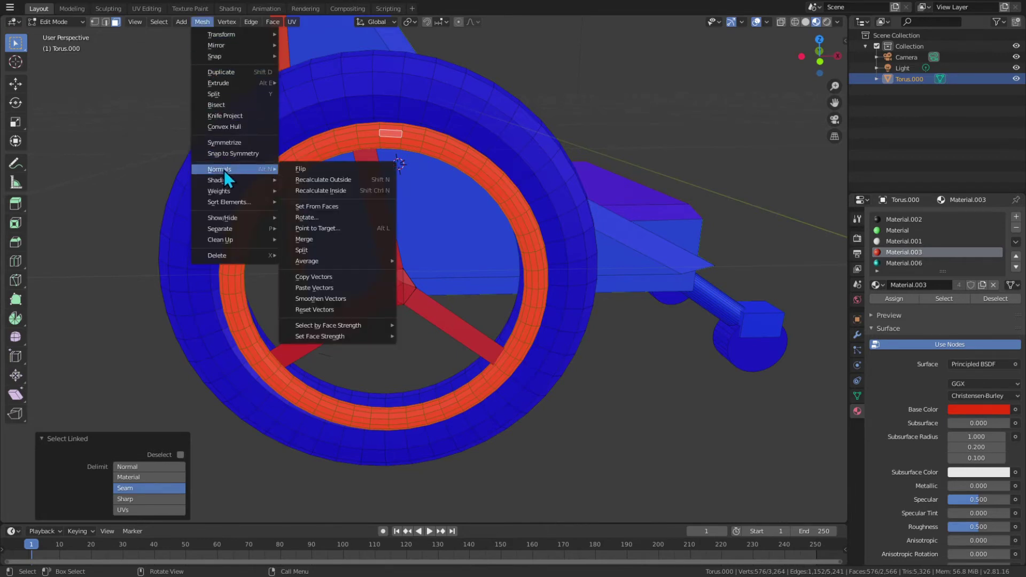
Step: Flip the ring faces' normals, deselect them, and orbit to a front-left view of the wheelchair
click(299, 170)
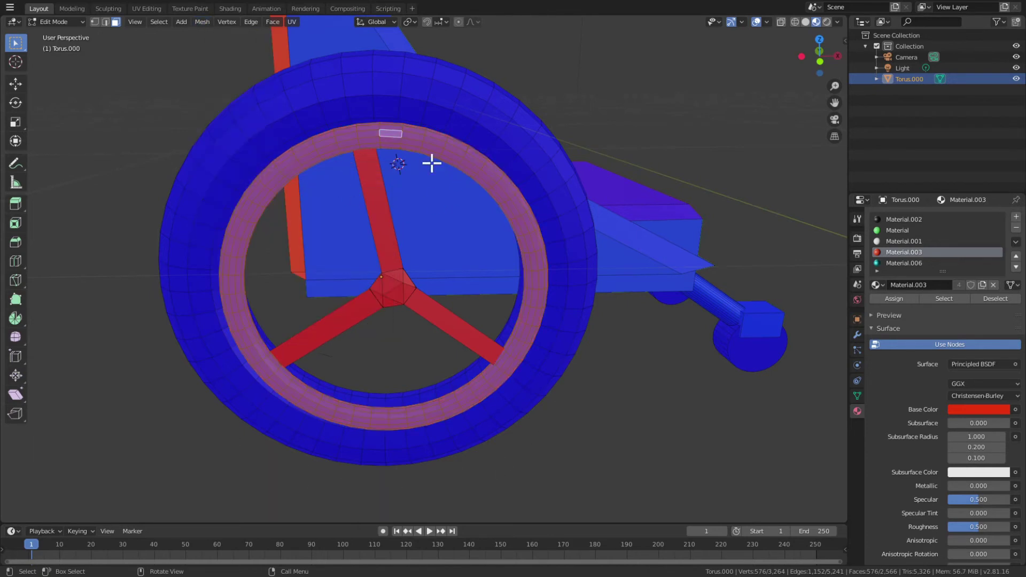
click(600, 431)
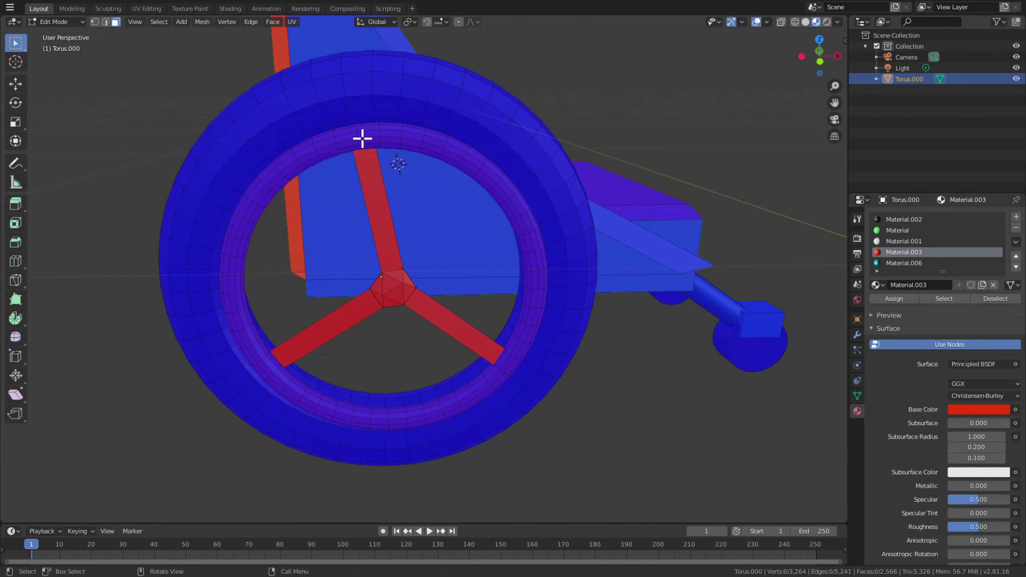
scroll(363, 138, down, 4)
middle_drag(401, 128, 336, 130)
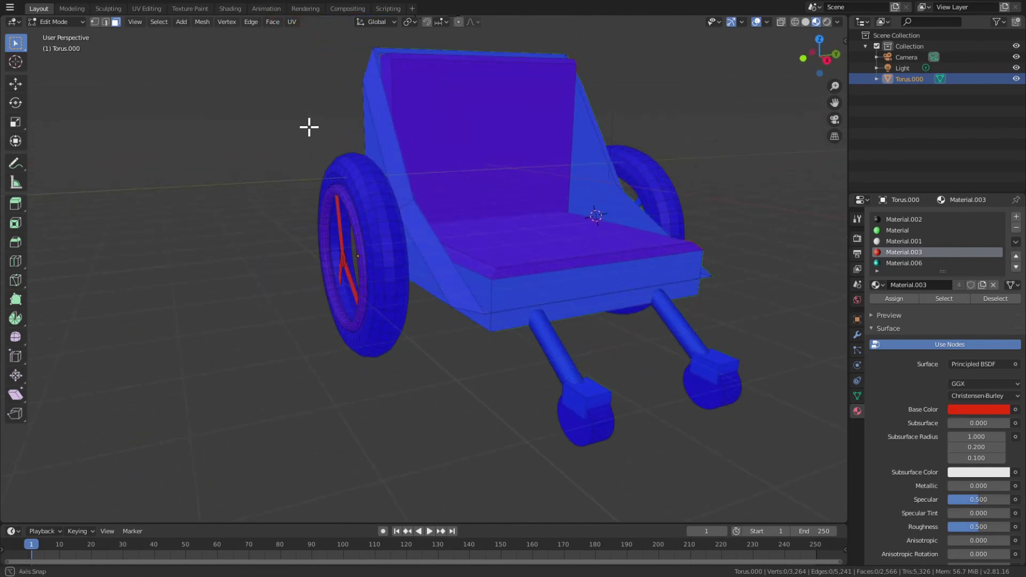